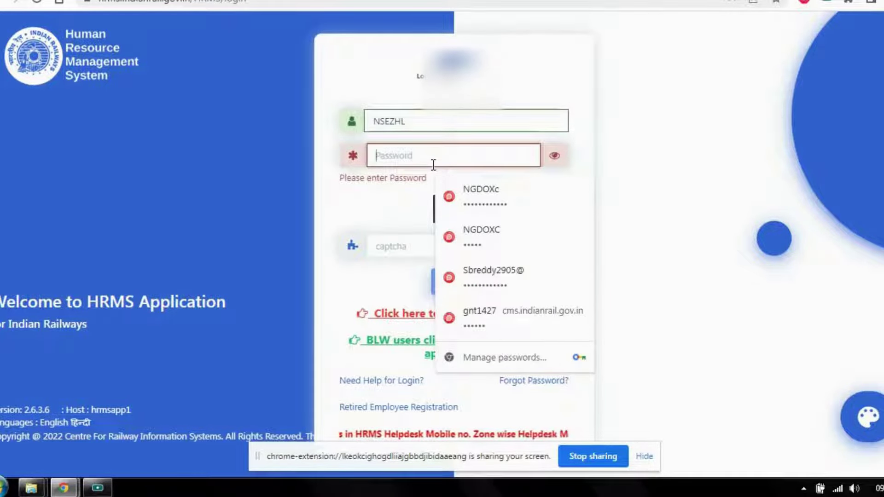
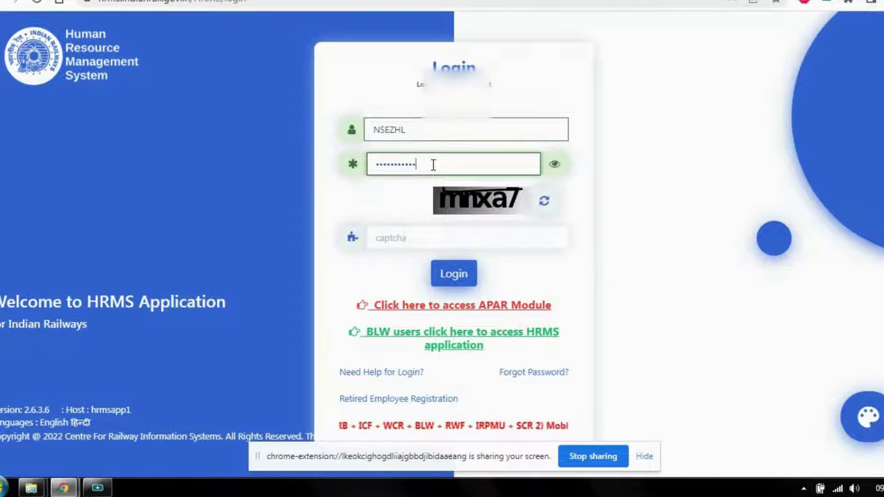
Log in to IR-HRMS with the employee's user ID, password and the displayed captcha
click(457, 238)
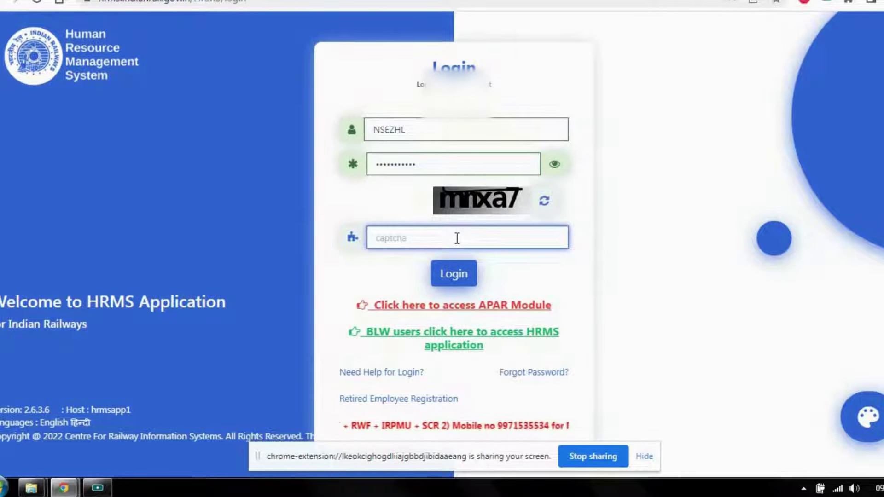
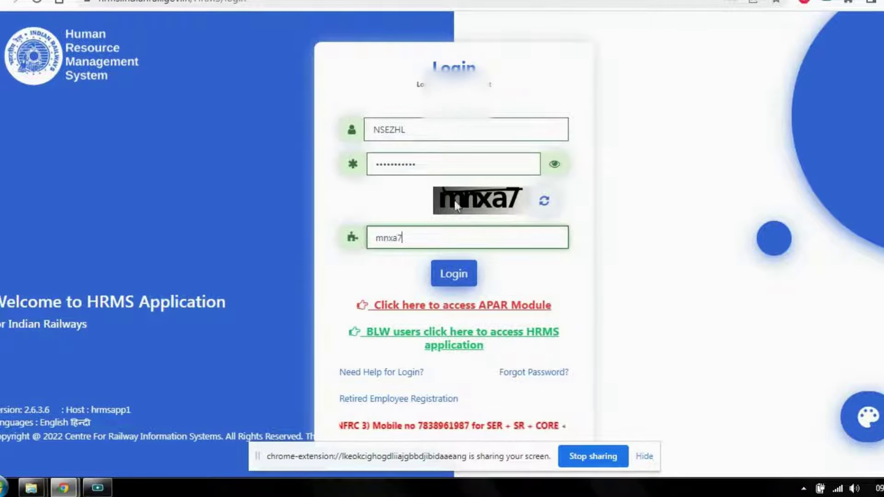
click(456, 273)
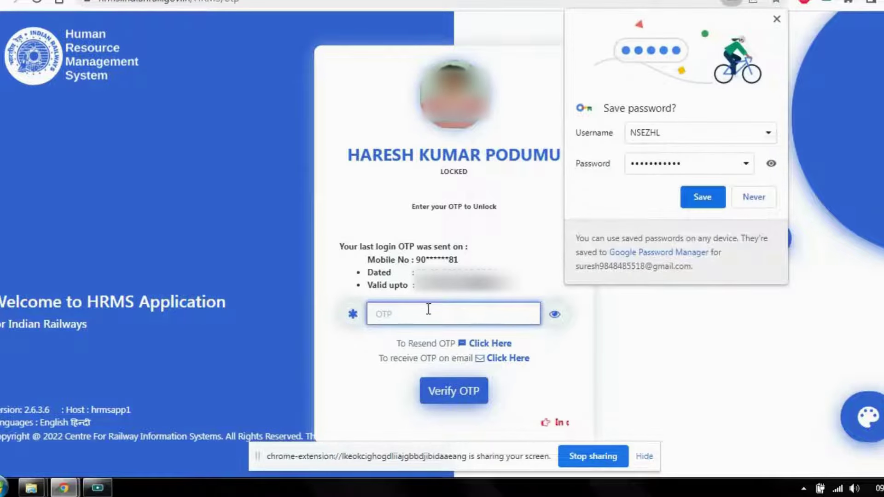
Decline saving the password and verify the login with the 5-character OTP
click(754, 198)
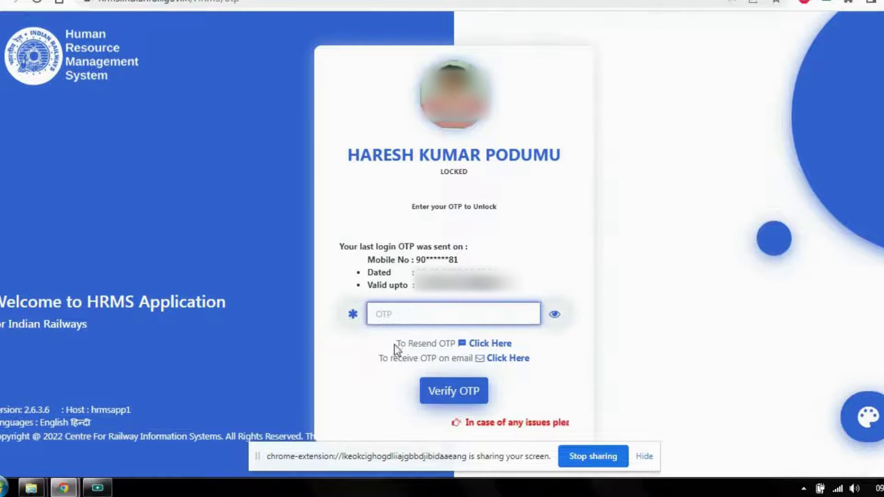
click(411, 311)
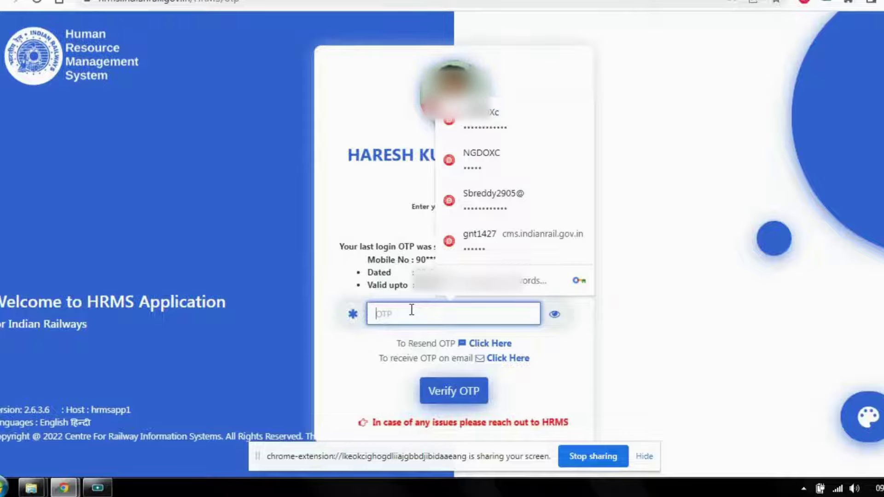
text(•••)
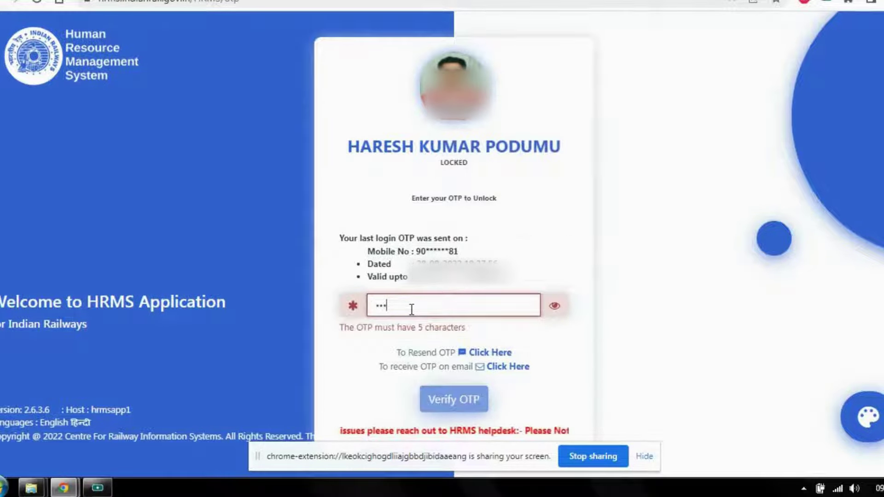
text(••)
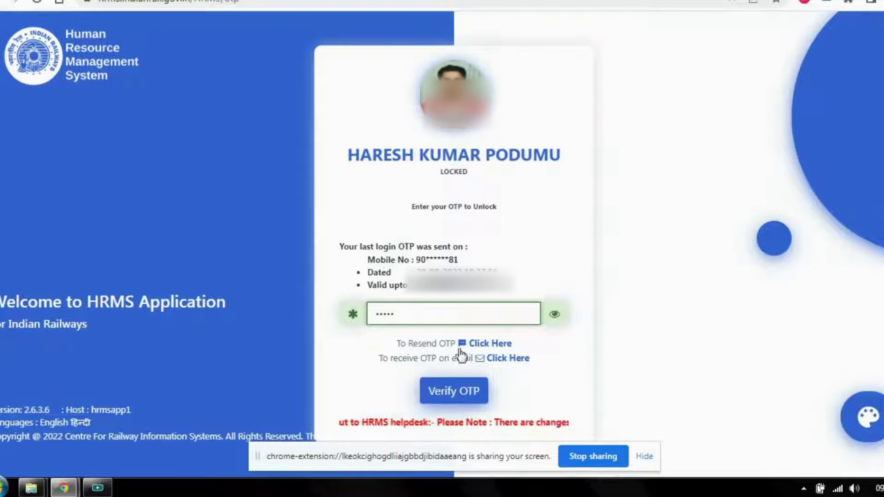
click(463, 386)
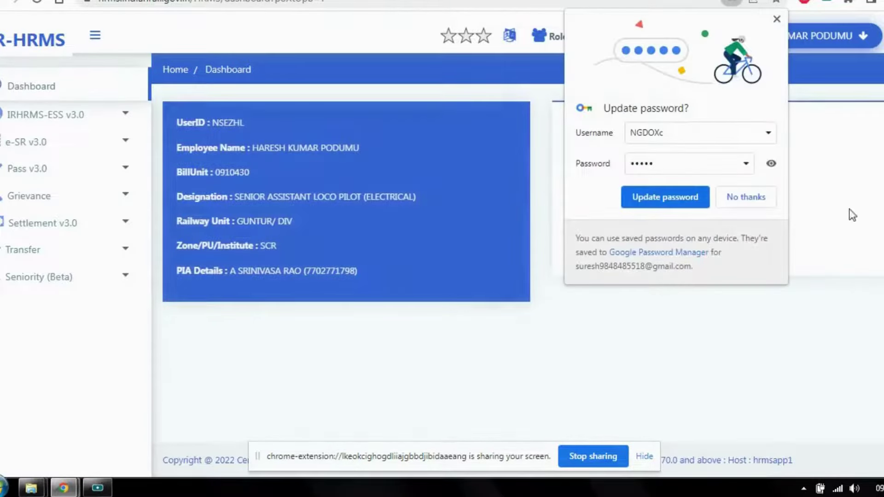
Open the Apply for e-Pass/e-PTO page under Pass v3.0
click(752, 197)
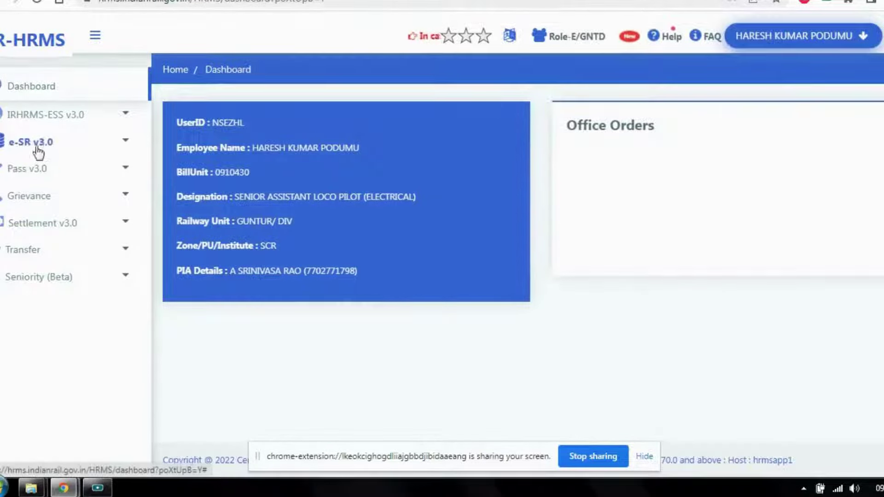
click(110, 173)
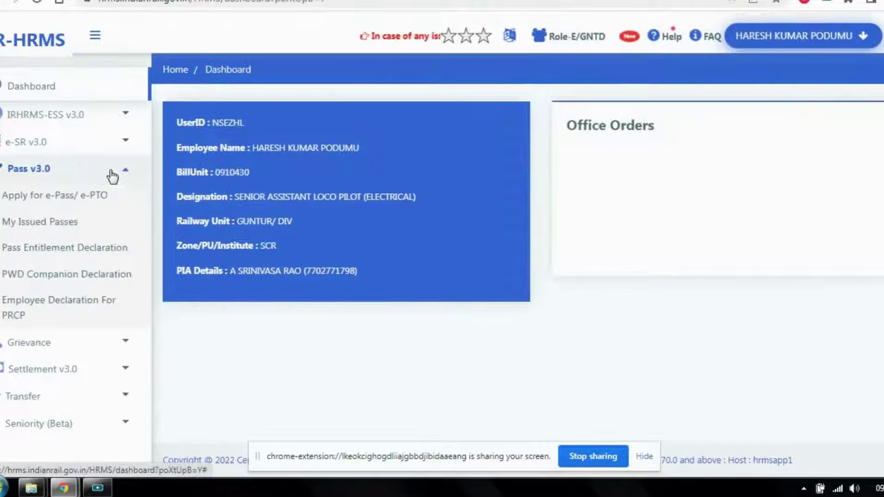
click(90, 199)
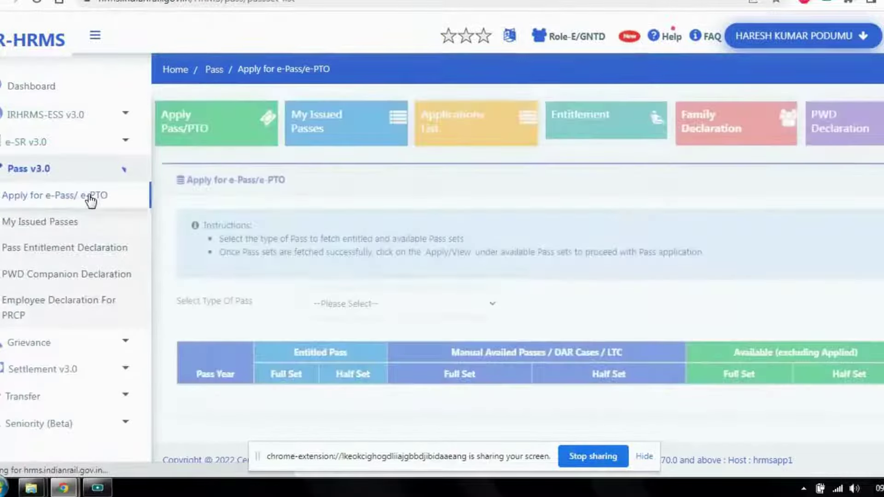
click(201, 134)
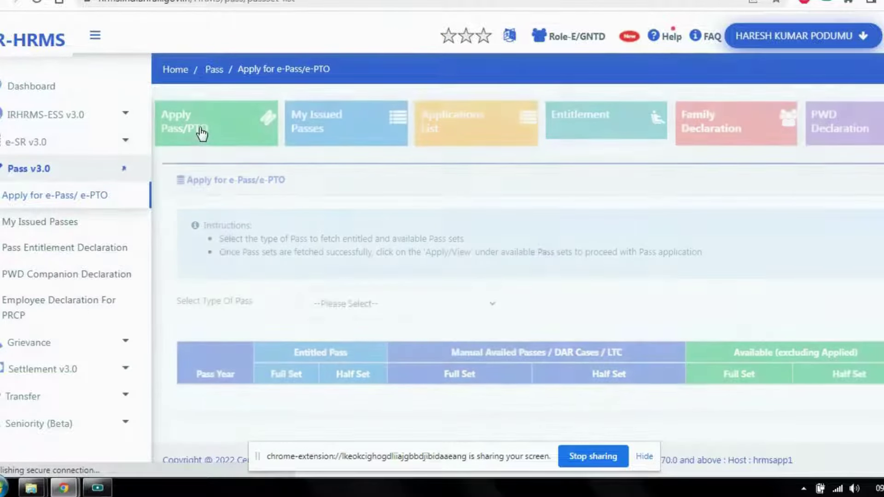
Choose PRIVILEGE PASS and start the 2022 full set pass application
click(477, 308)
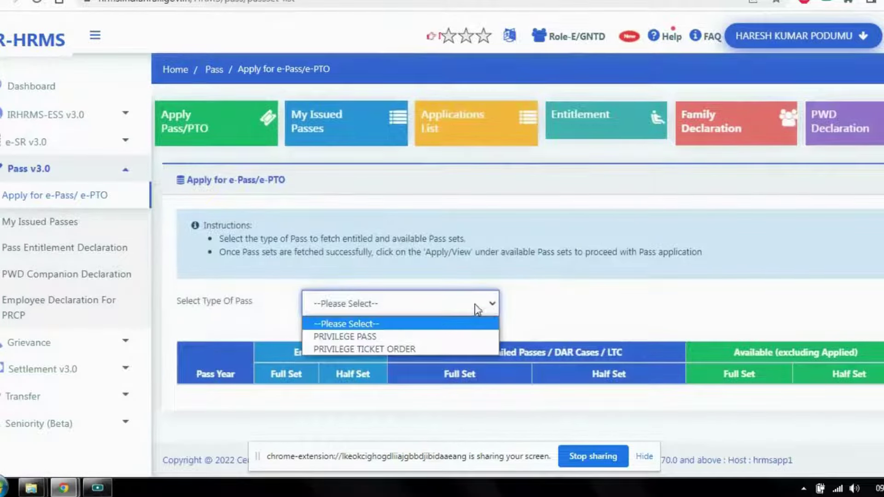
click(439, 337)
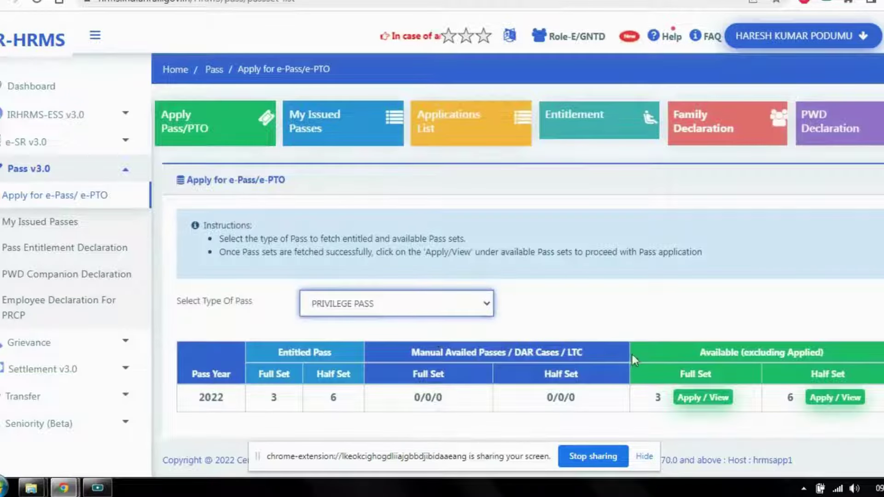
scroll(635, 357, down, 1)
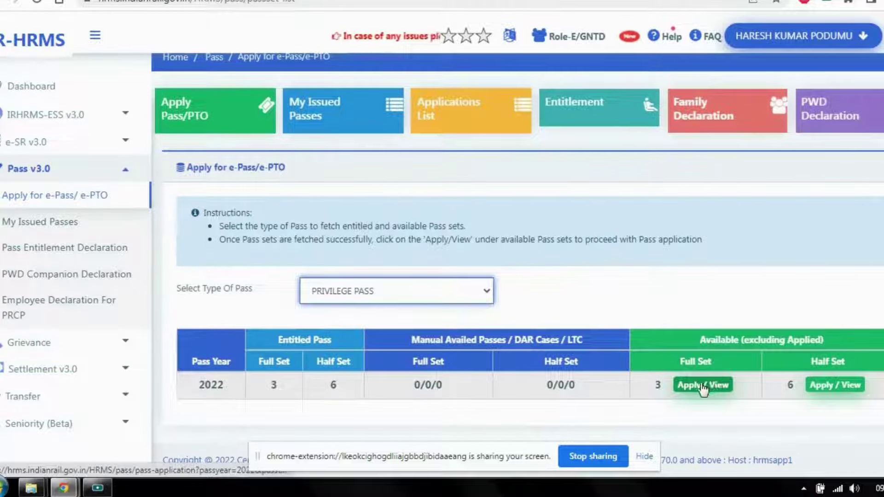
click(703, 385)
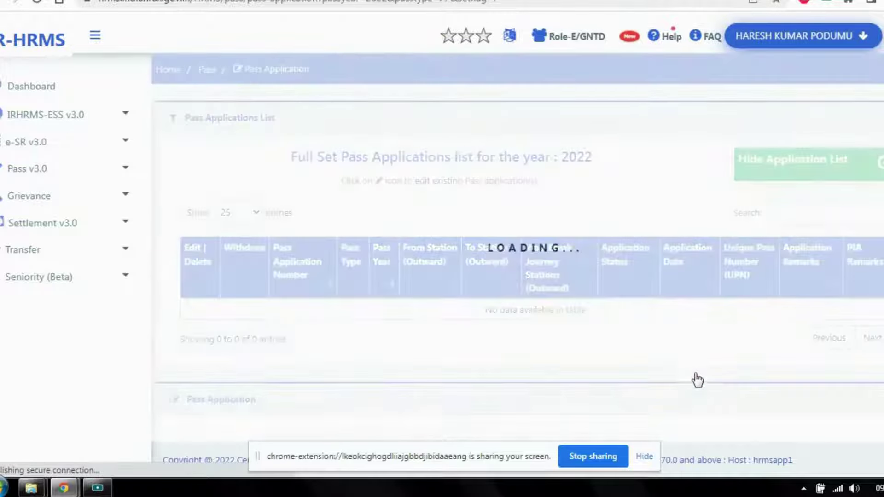
Set the outward journey's From Station to SECUNDERABAD JUNCTION (SC)
scroll(559, 272, down, 3)
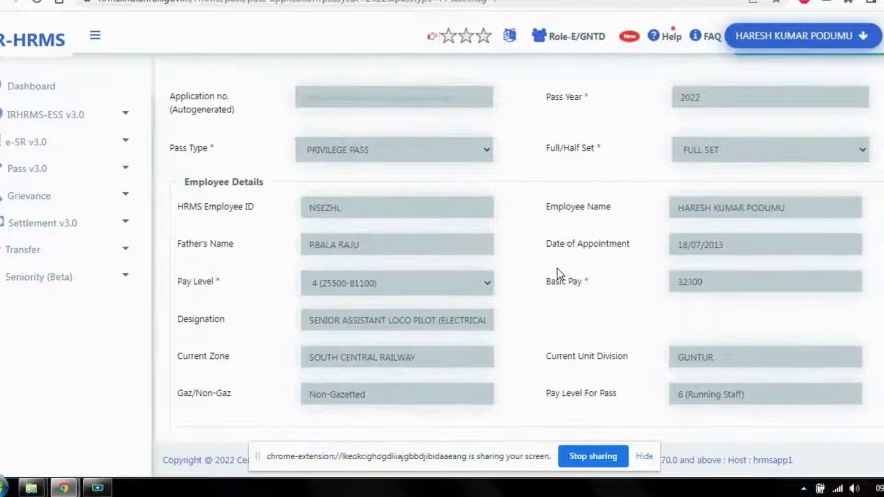
scroll(558, 272, up, 3)
scroll(557, 268, down, 3)
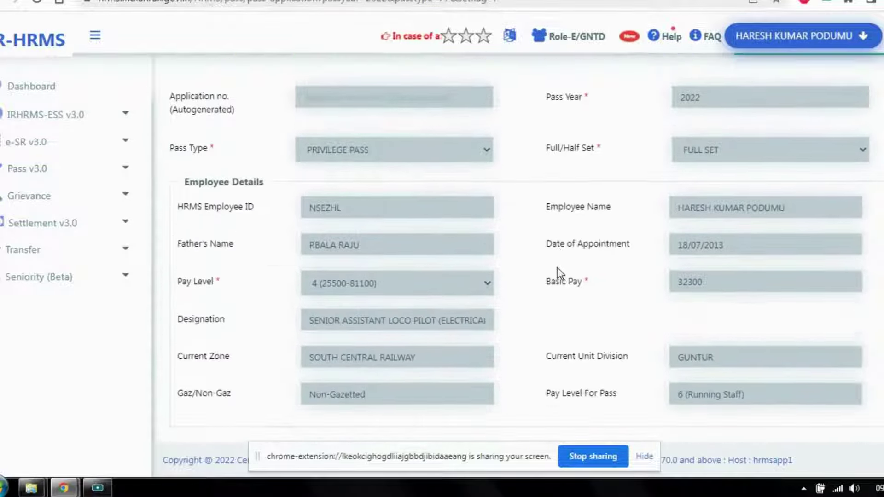
scroll(557, 268, down, 3)
scroll(557, 270, down, 2)
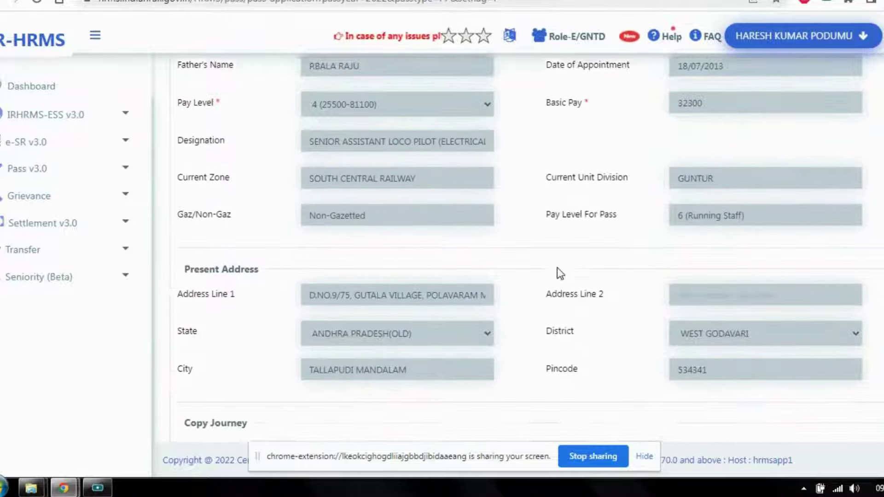
scroll(558, 269, down, 1)
scroll(557, 269, down, 2)
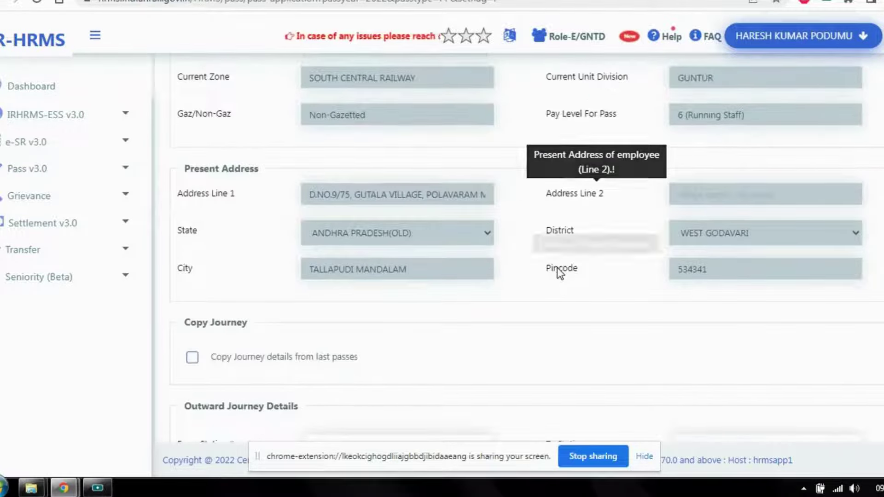
scroll(559, 270, down, 5)
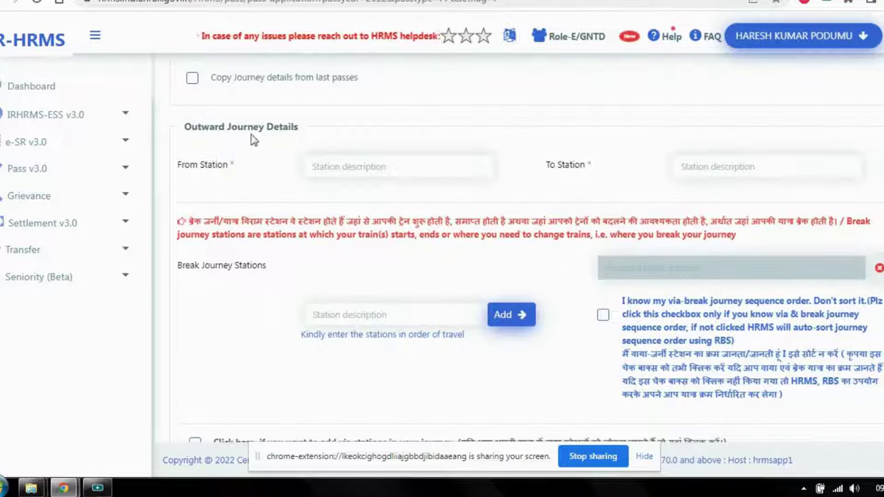
click(362, 167)
text(s)
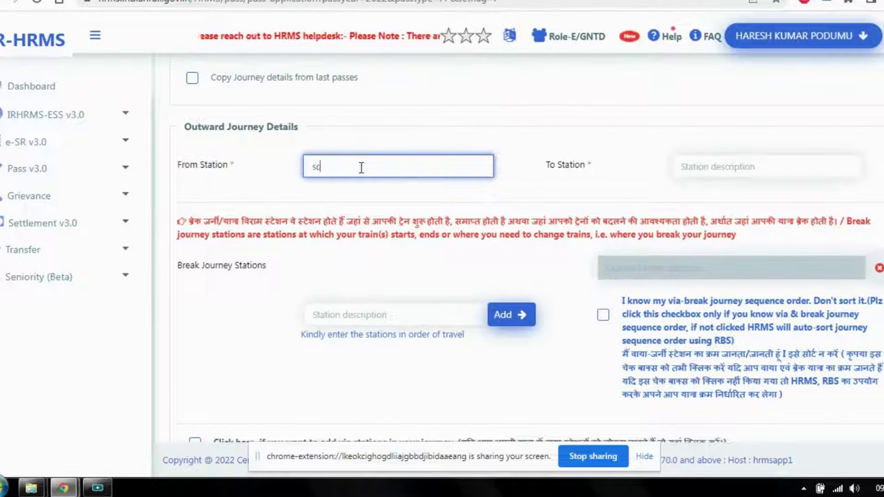
text(c)
click(371, 197)
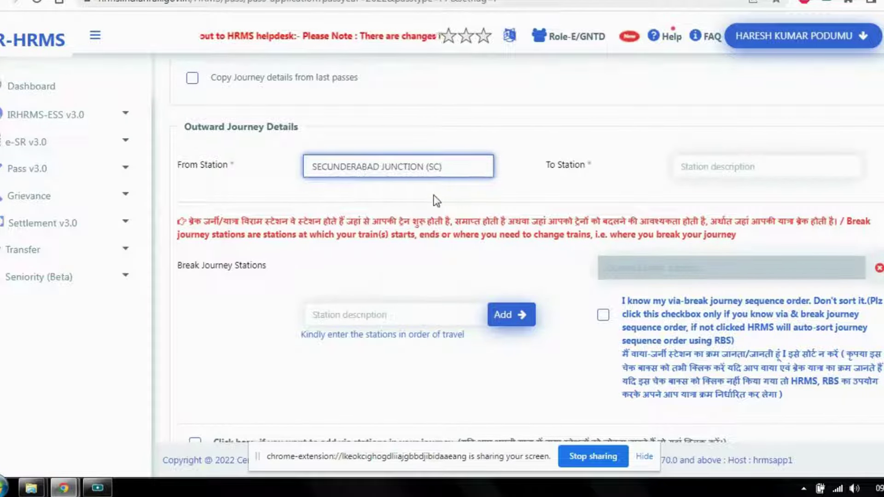
Set the To Station to KORAPUT (KRPU)
click(717, 168)
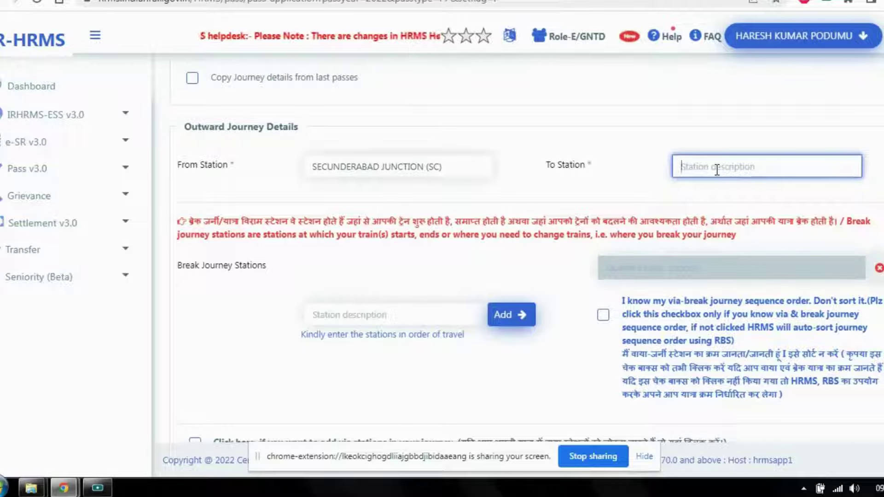
text(k)
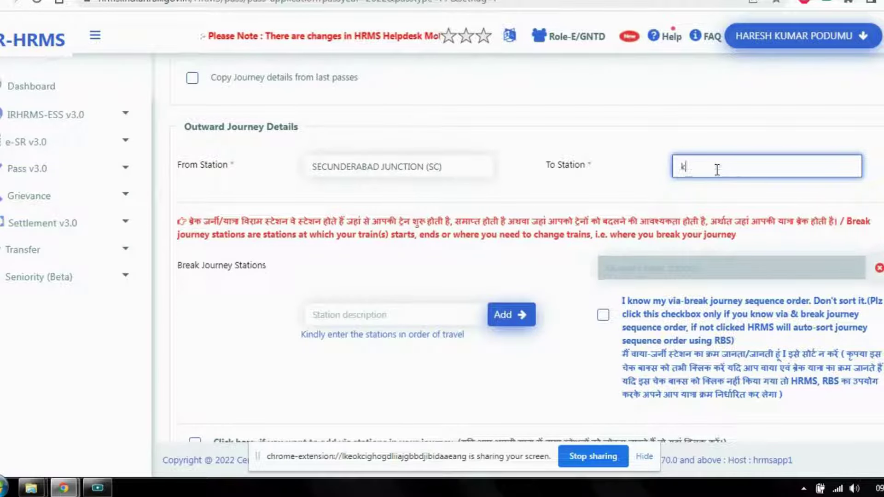
text(rp)
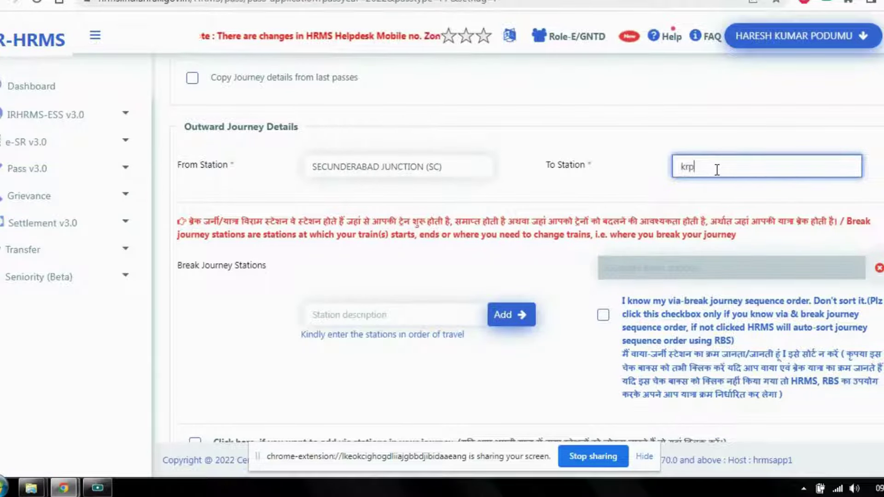
text(u)
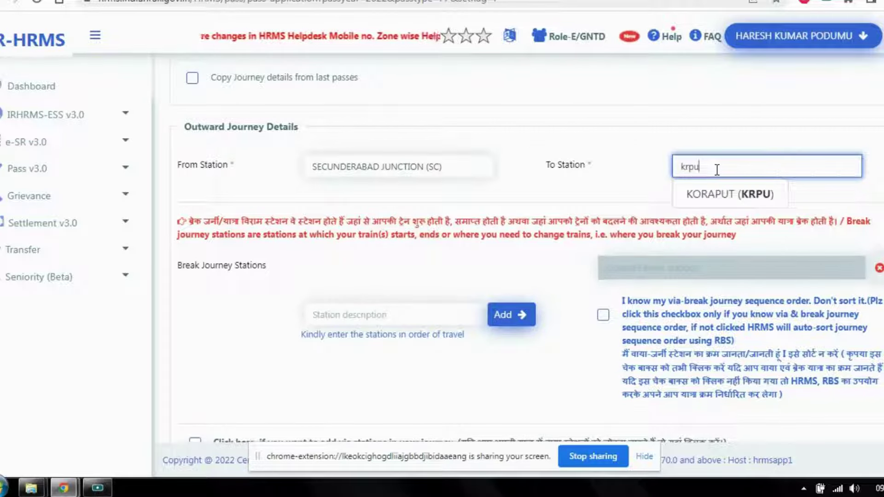
click(744, 196)
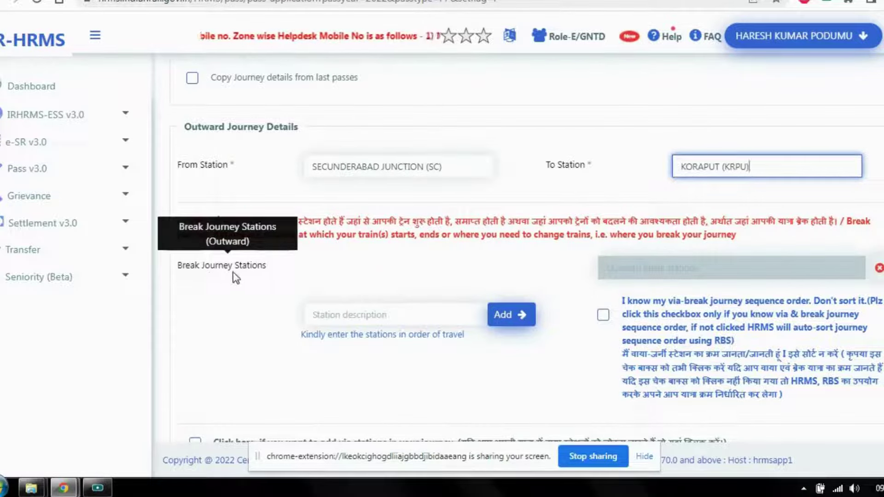
Add GUNTUR JUNCTION (GNT), VIJAYAWADA JUNCTION (BZA) and RAJAHMUNDRY (RJY) as break journey stations
click(344, 316)
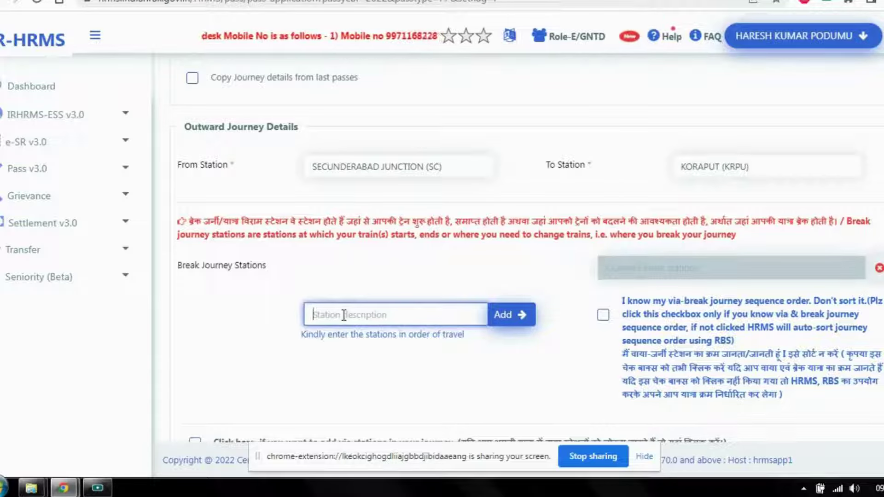
text(gnt)
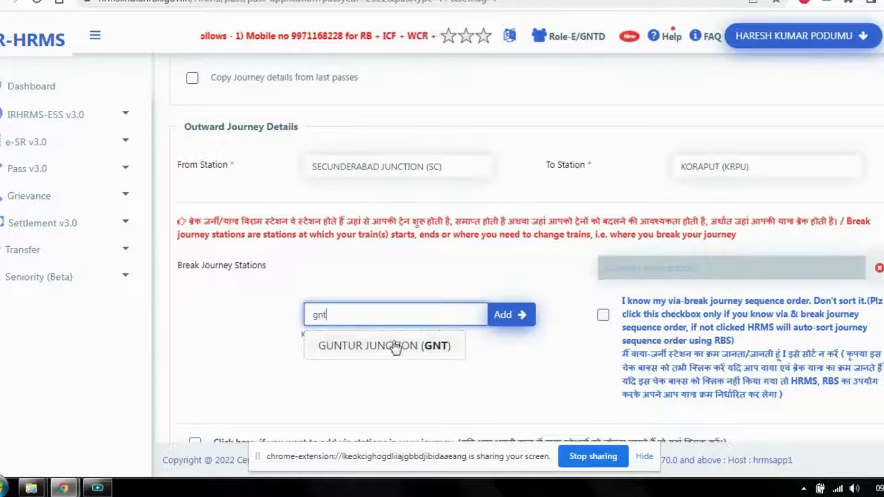
click(395, 346)
click(508, 317)
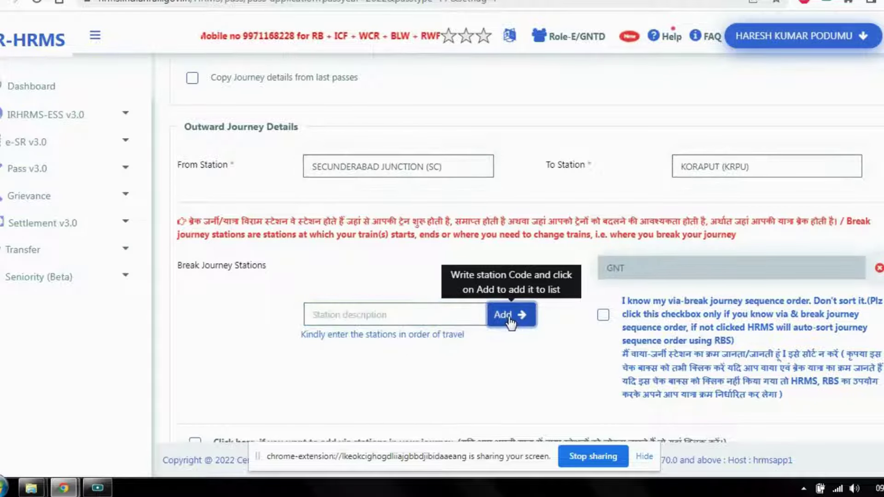
click(370, 317)
text(bza)
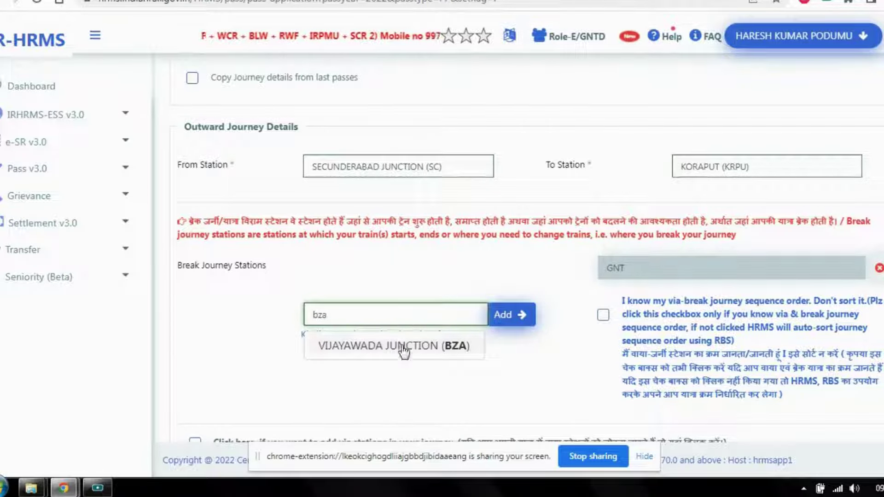
click(403, 348)
click(508, 325)
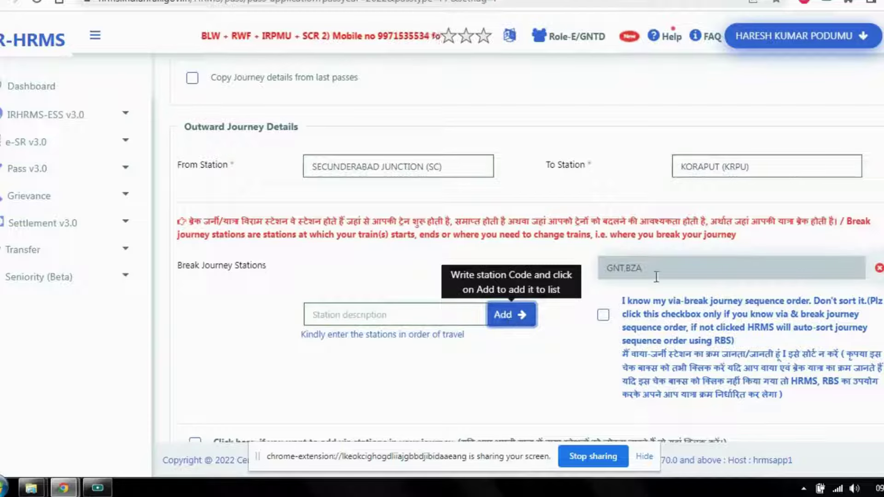
click(419, 311)
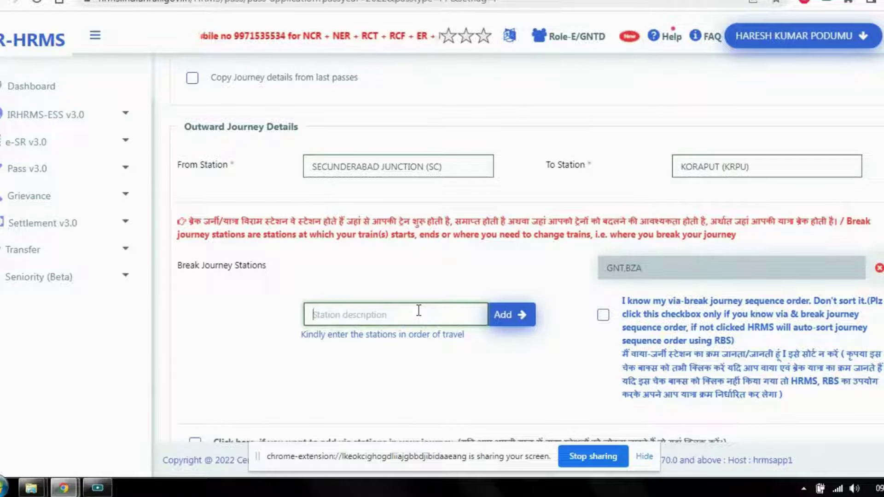
text(r)
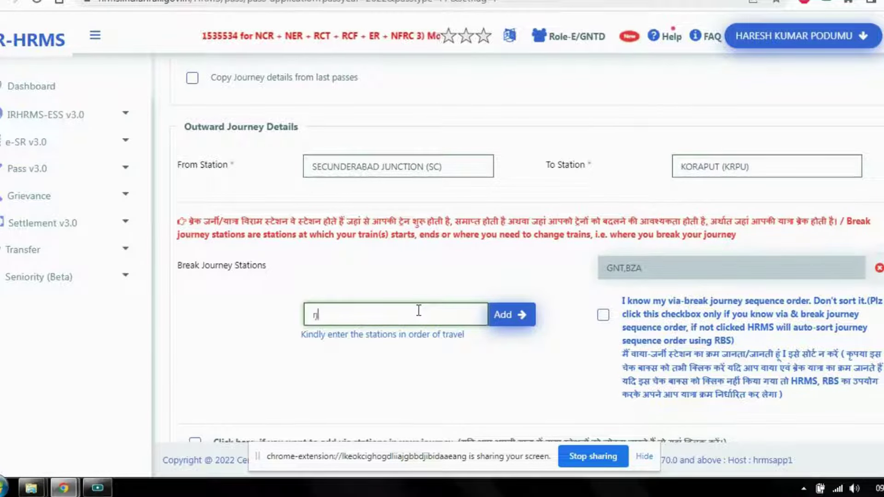
text(jy)
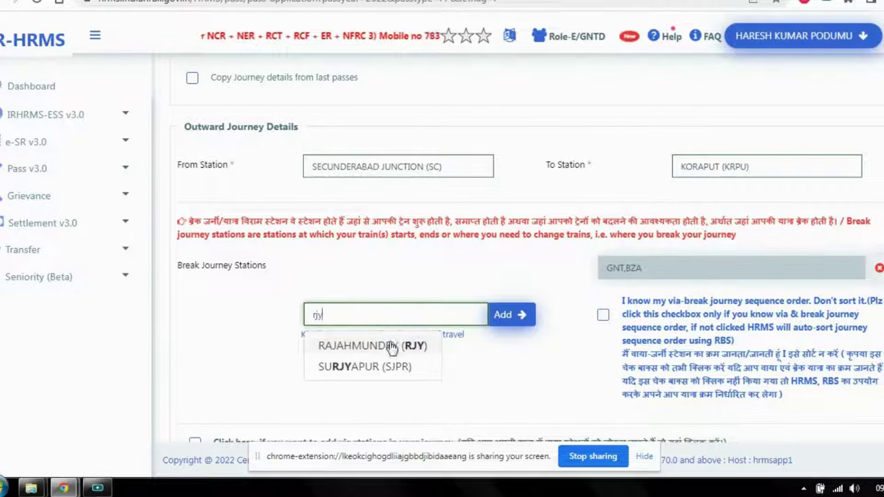
click(391, 346)
click(509, 320)
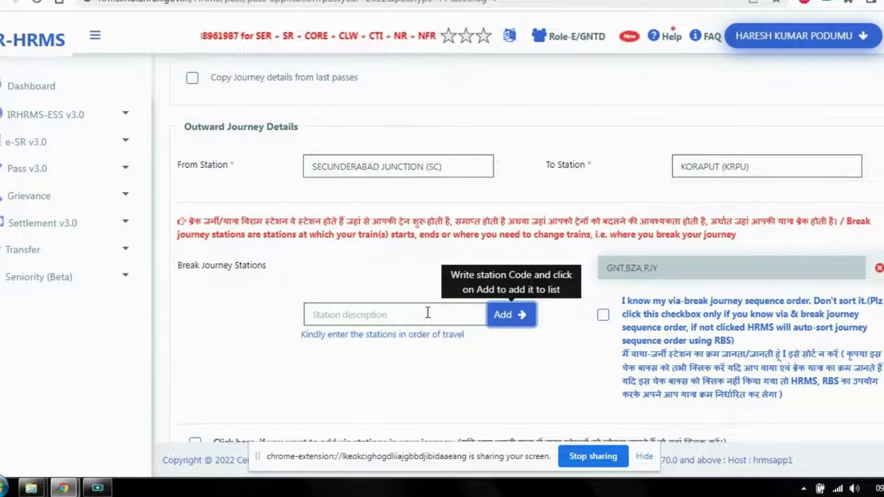
Add VISAKHAPATNAM JUNCTION (VSKP) and ARAKKU (ARK) to the break journey stations
click(411, 315)
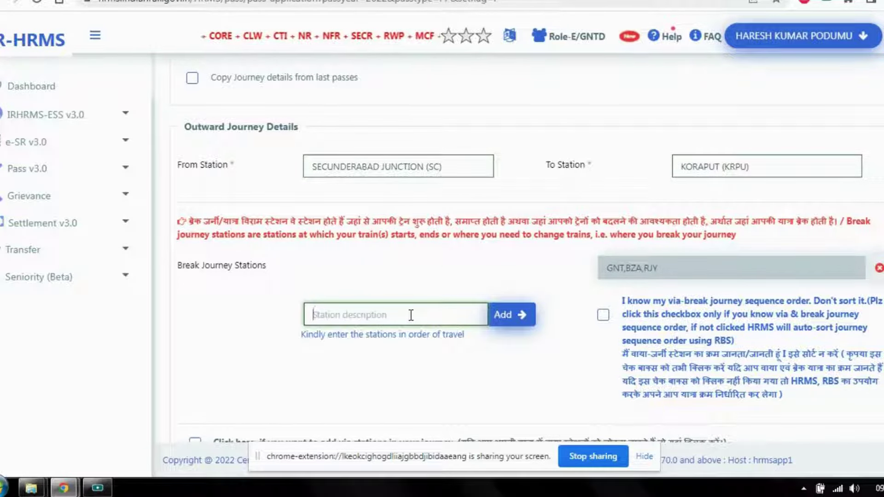
text(vs)
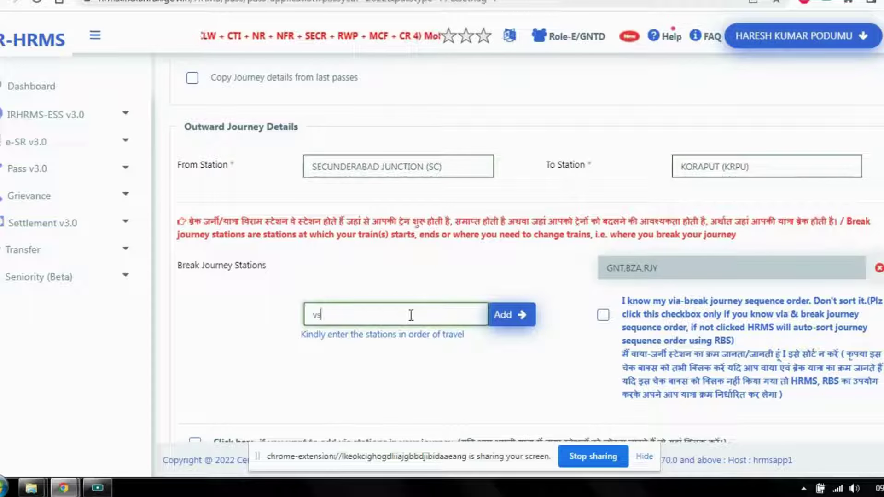
text(kp)
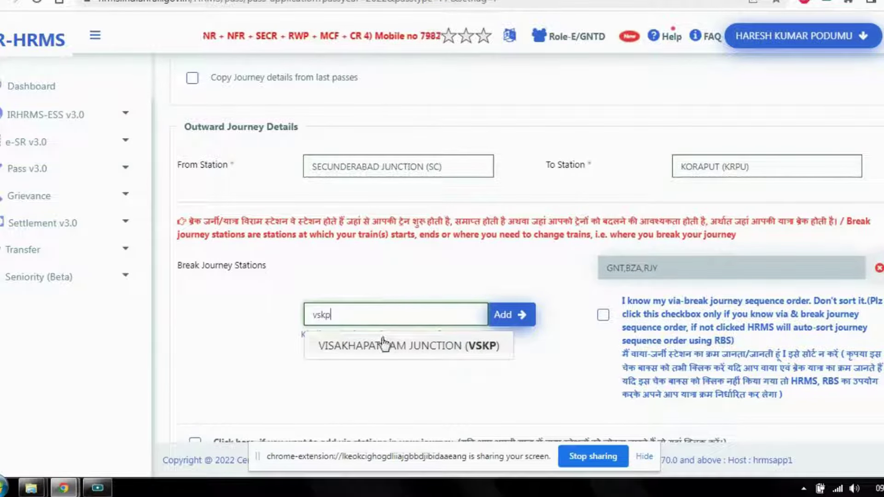
click(385, 347)
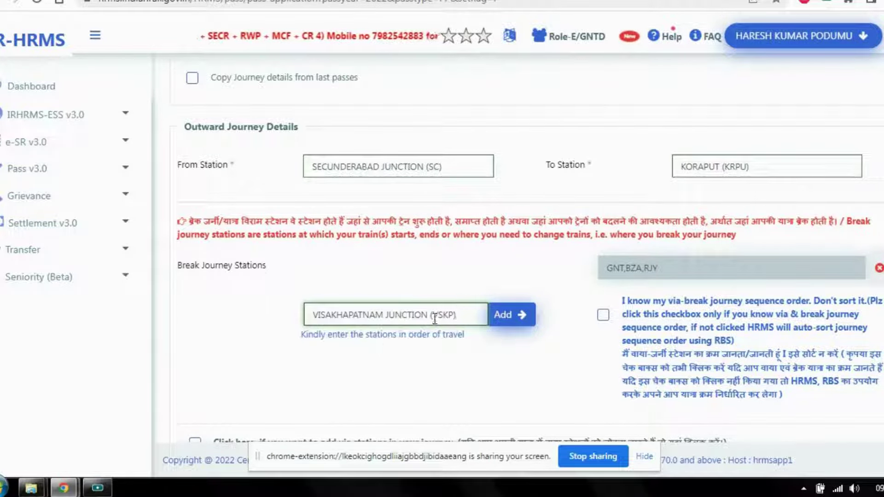
click(505, 317)
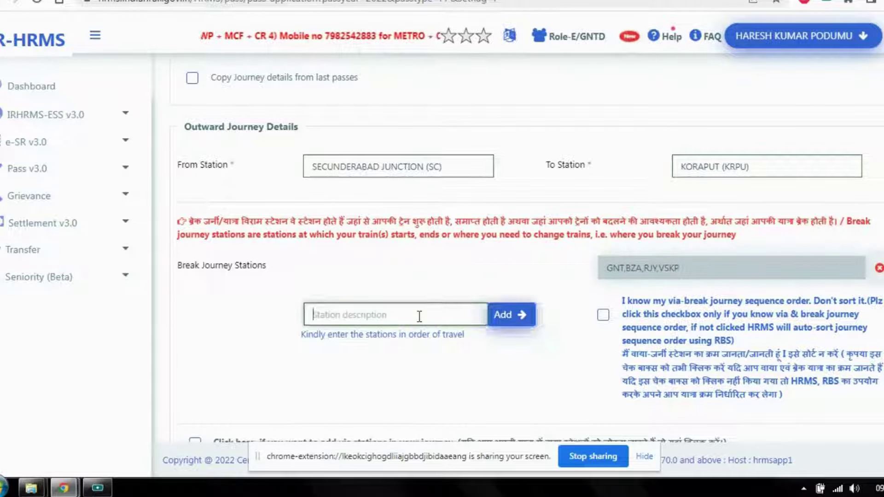
text(ar)
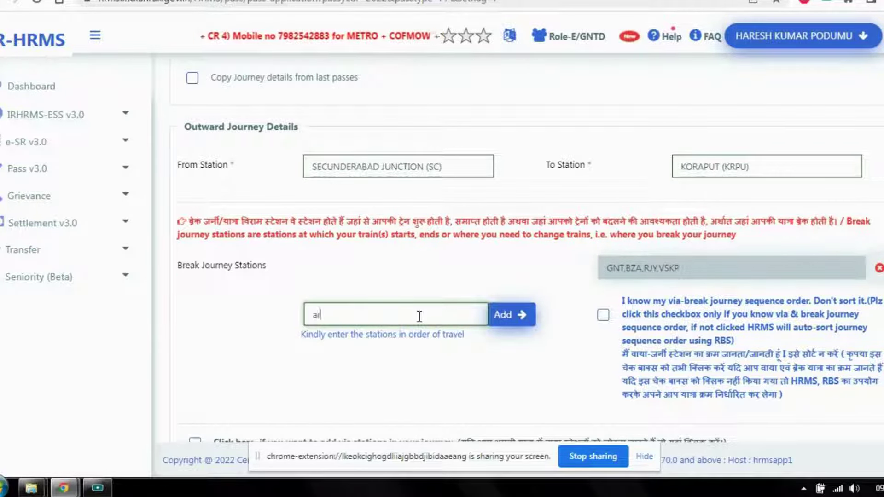
text(k)
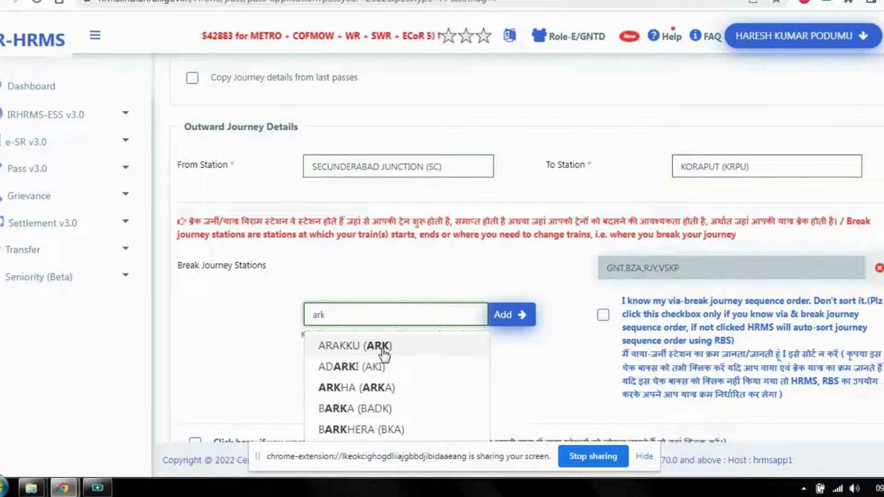
click(383, 351)
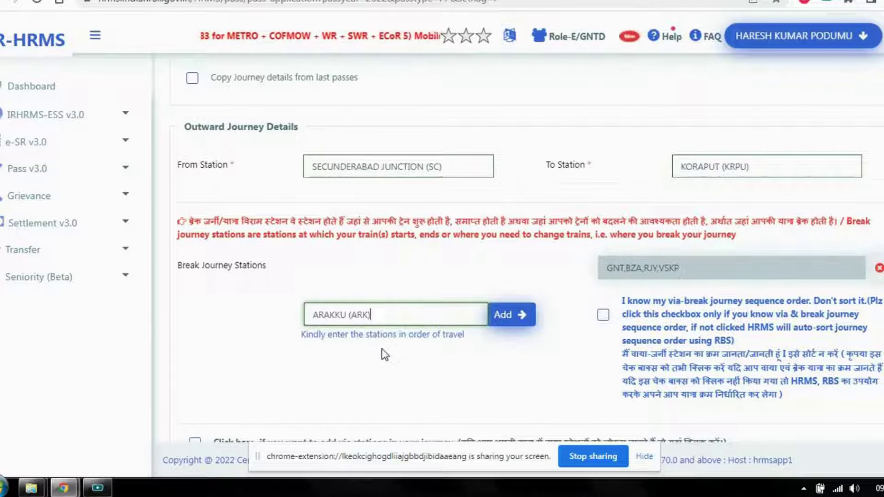
click(505, 325)
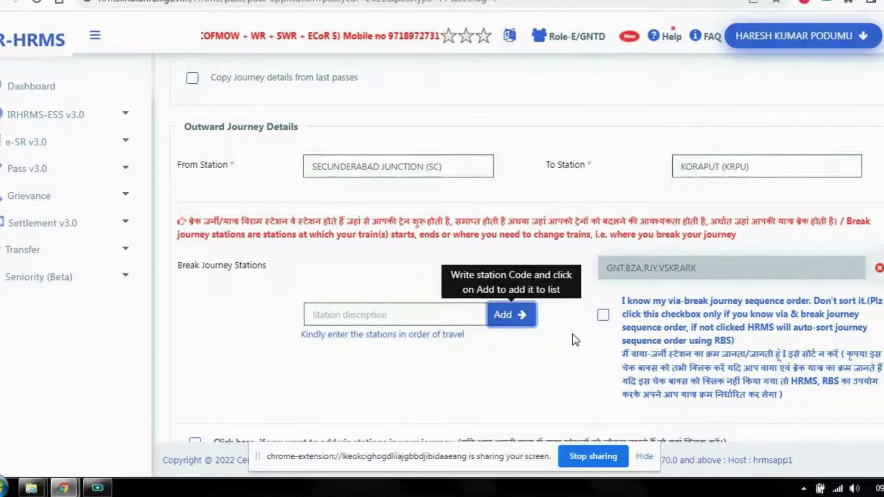
Tick SELF and the second family member for the pass, and tick the not-suspended declaration
scroll(573, 334, down, 3)
scroll(389, 299, down, 2)
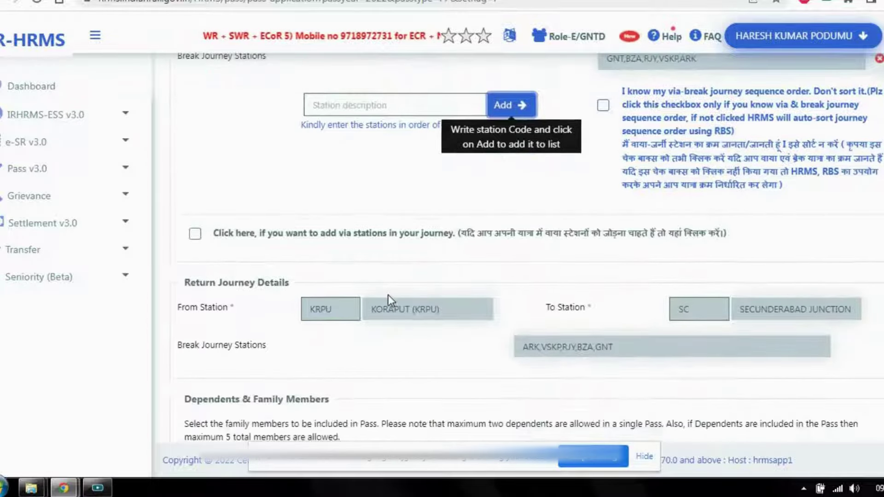
scroll(388, 288, down, 2)
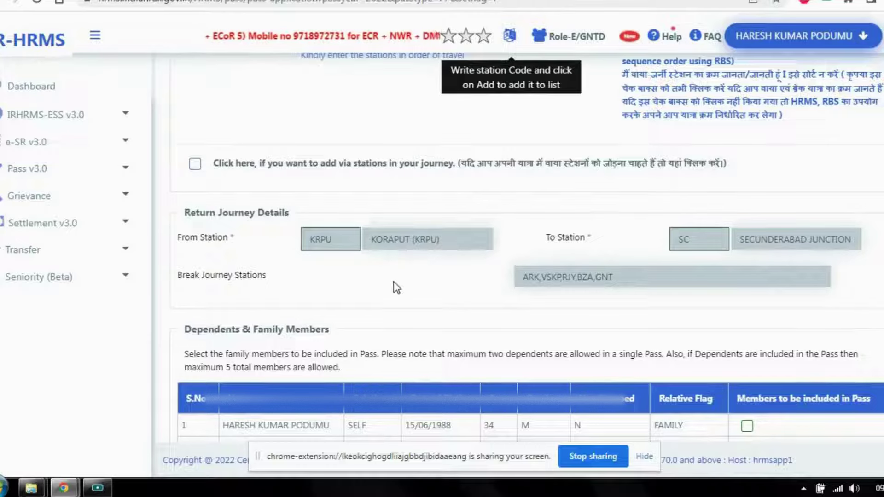
scroll(441, 279, down, 1)
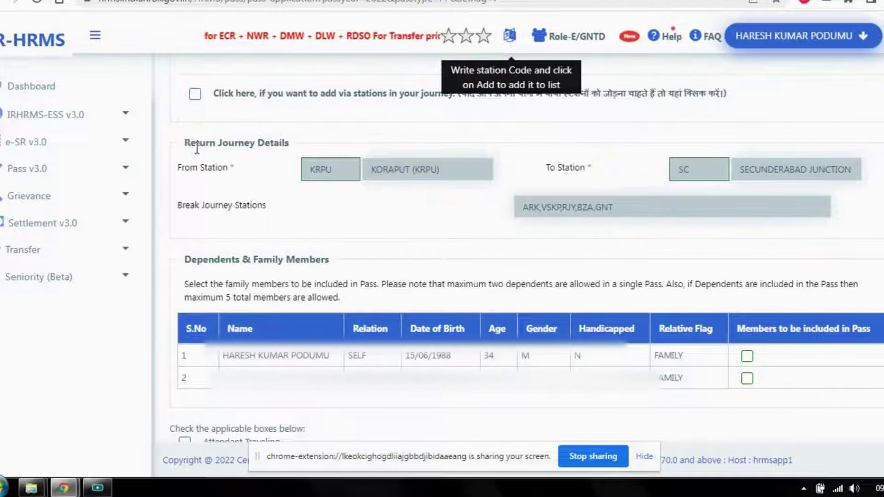
click(747, 356)
click(747, 378)
scroll(668, 374, down, 4)
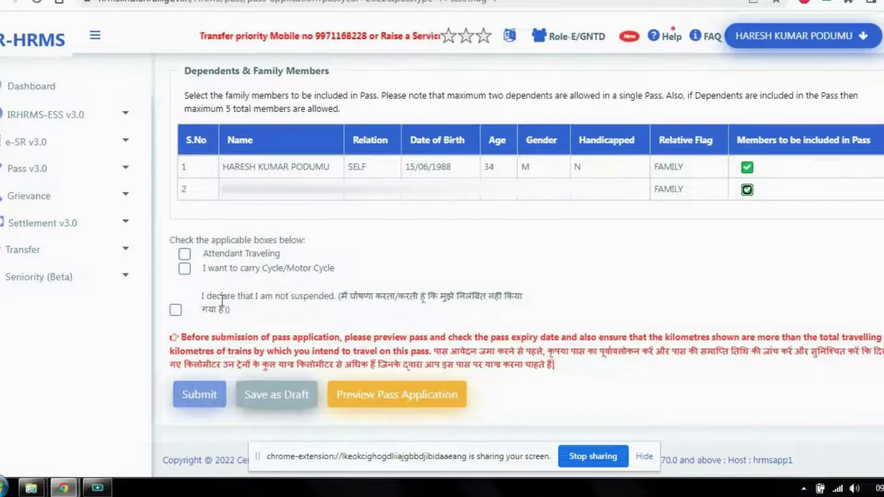
click(175, 312)
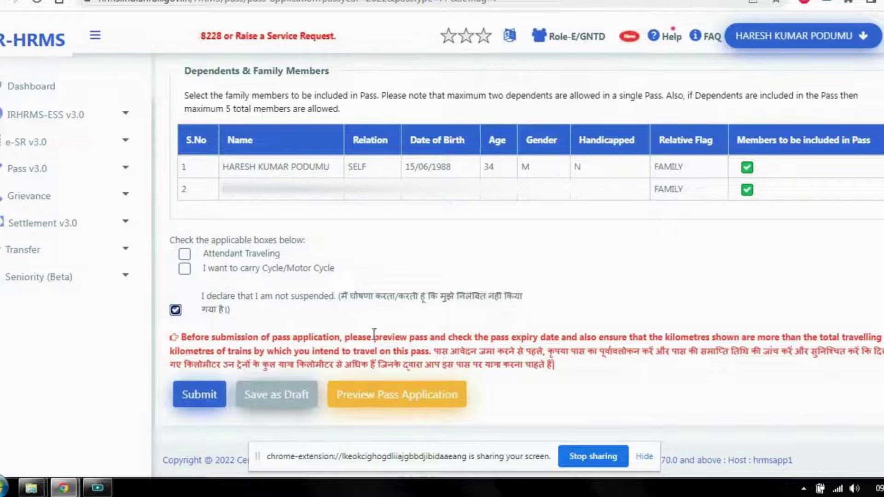
Submit the Privilege Pass application and confirm with Yes
click(206, 396)
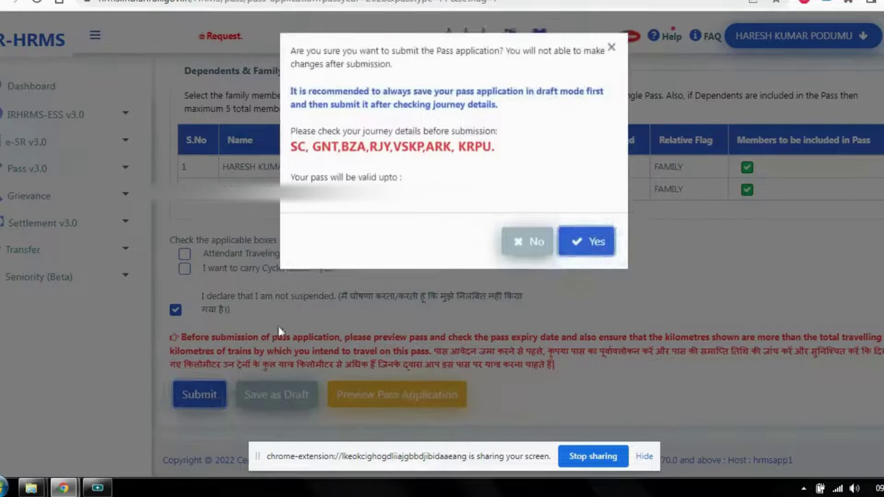
click(586, 240)
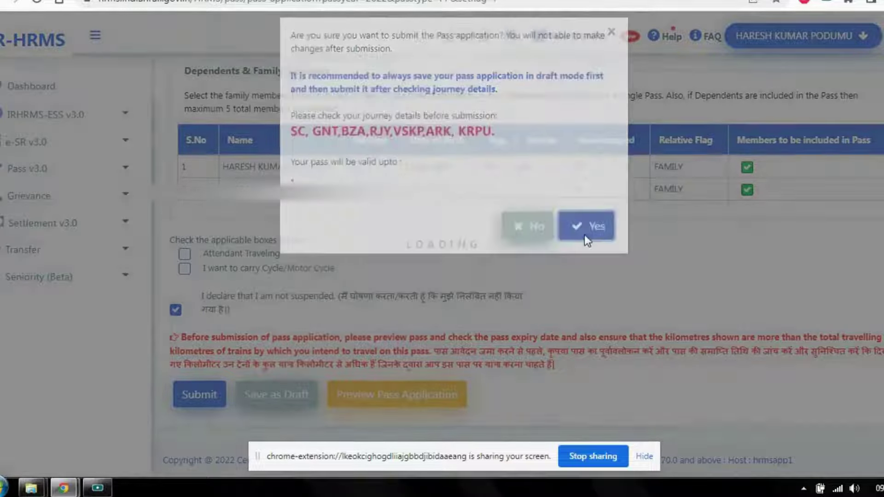